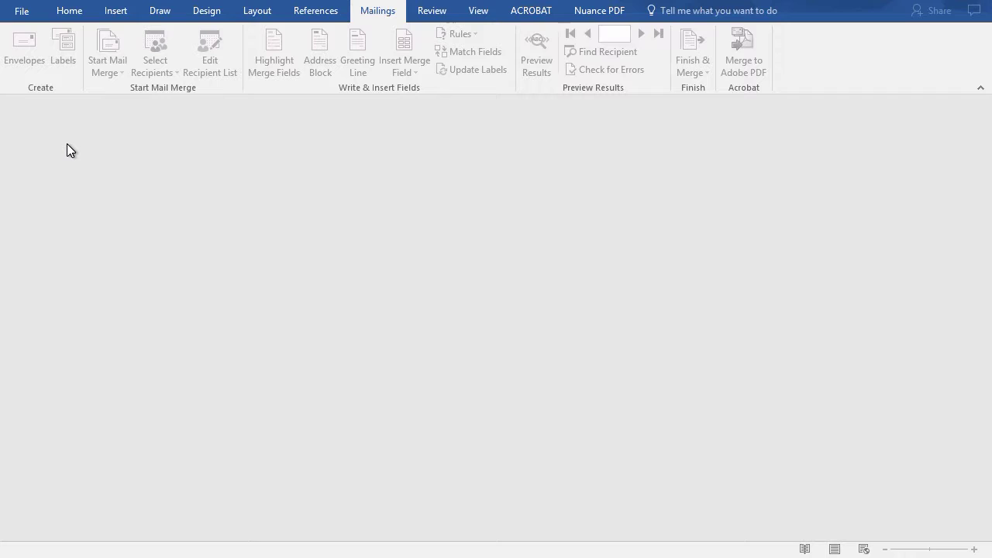
Create a new blank document and list the mail merge document types on the Mailings tab
click(23, 17)
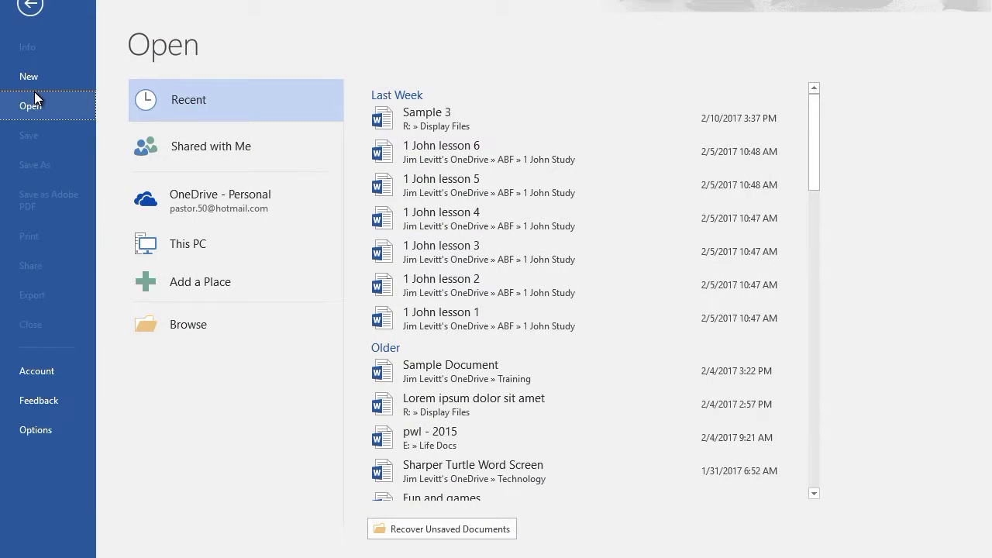
click(39, 77)
click(214, 240)
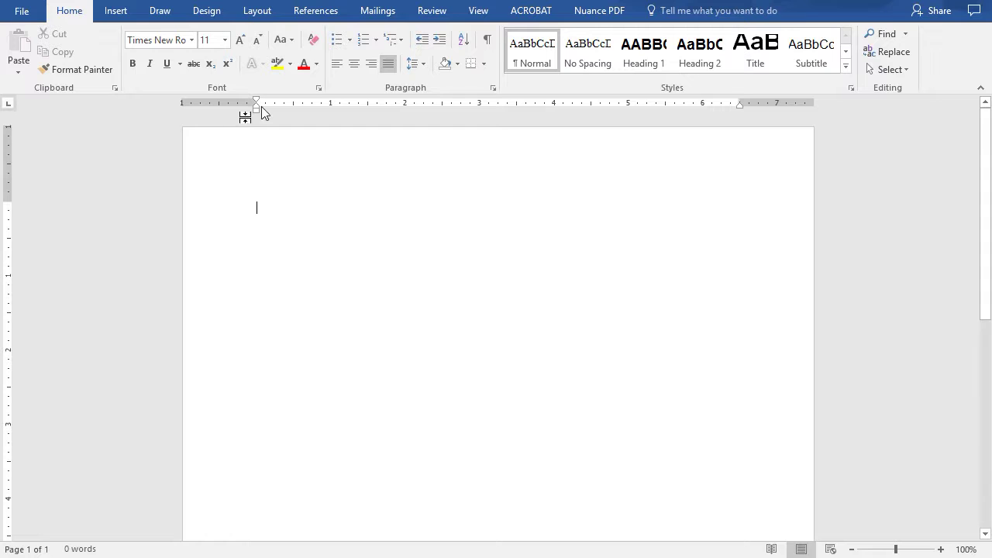
click(385, 12)
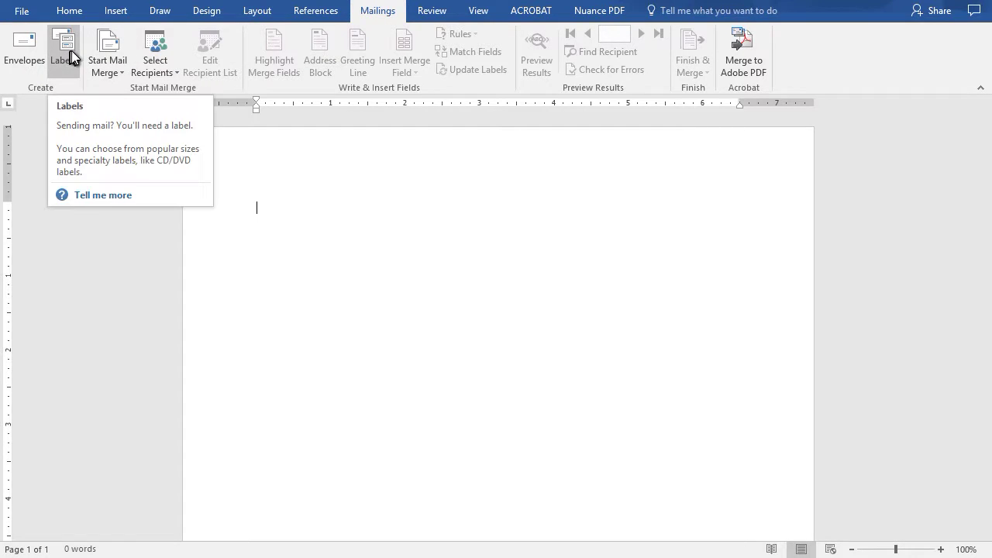
click(114, 48)
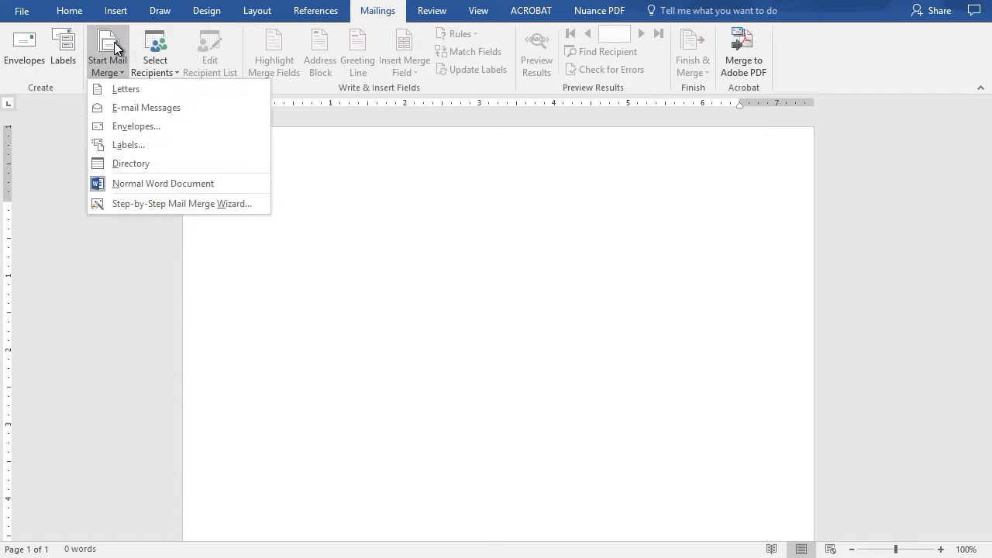
Choose Labels as the mail merge document type to bring up Label Options
click(139, 145)
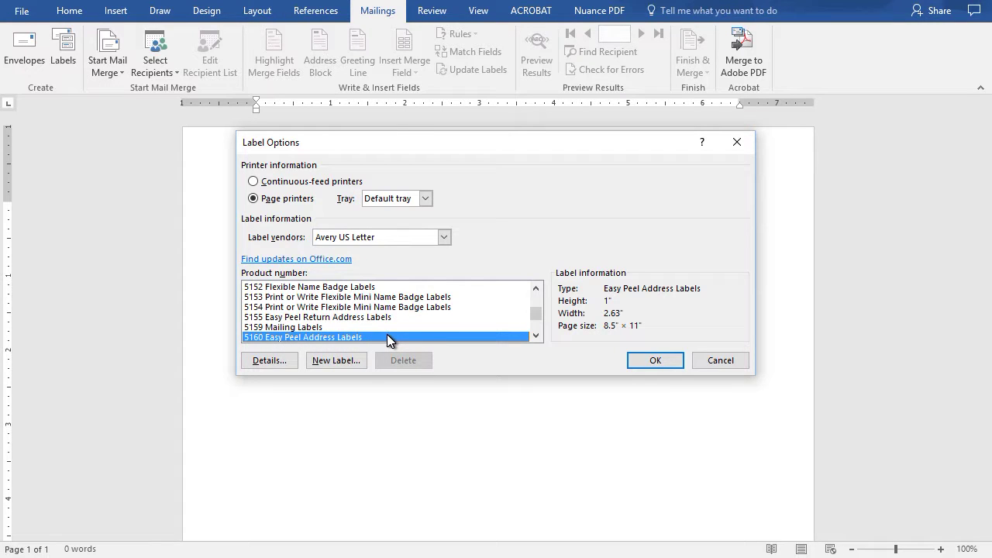
Confirm the Avery 5160 label layout and choose to use an existing recipient list
click(664, 361)
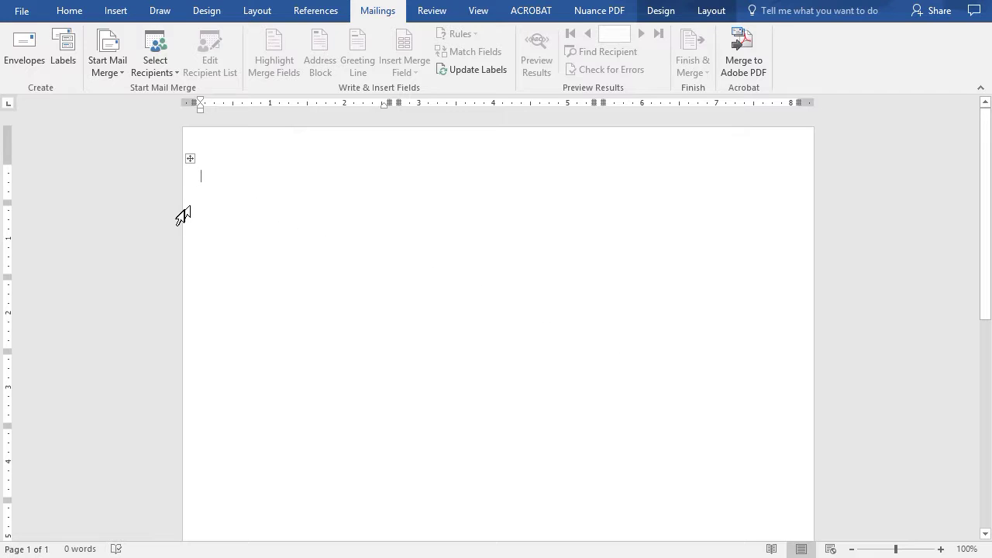
mouse_move(171, 228)
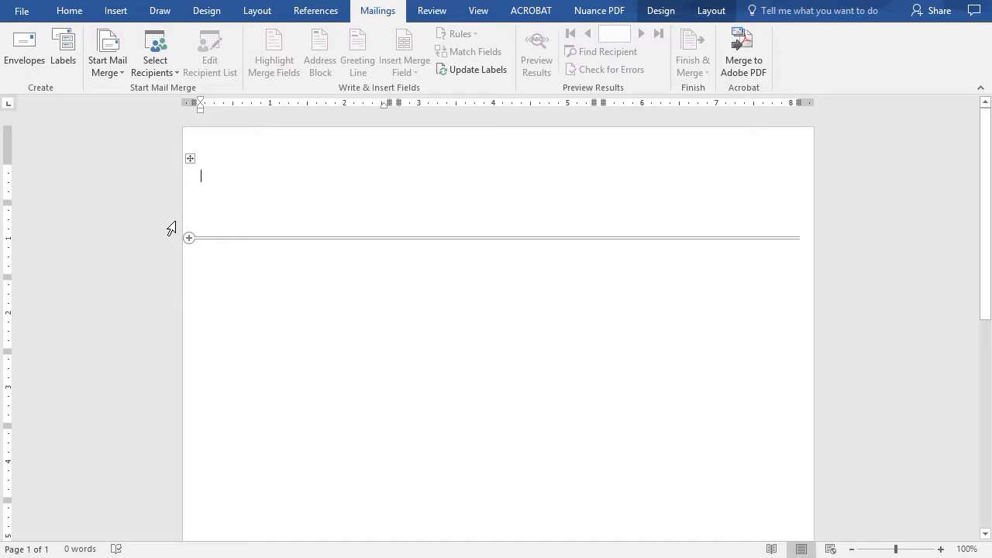
click(159, 51)
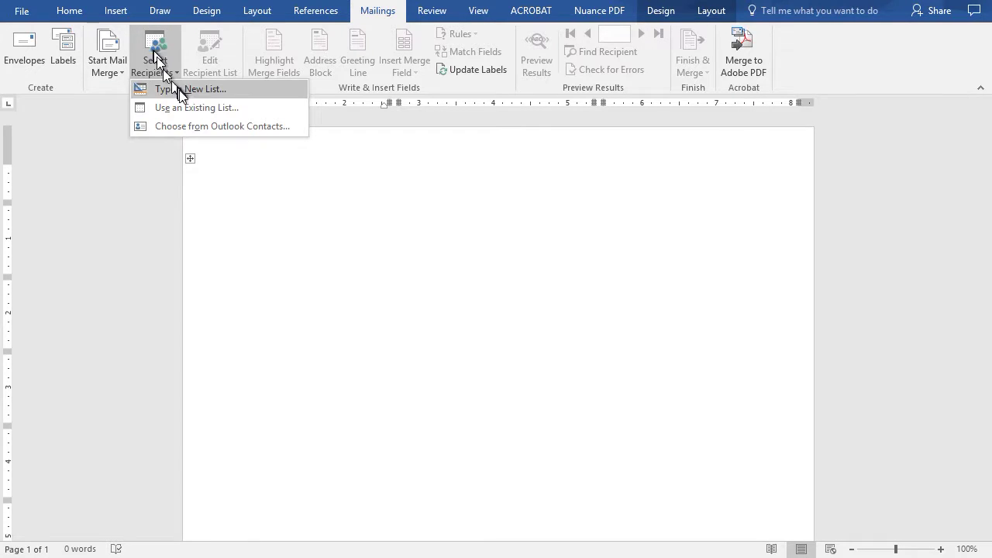
click(249, 106)
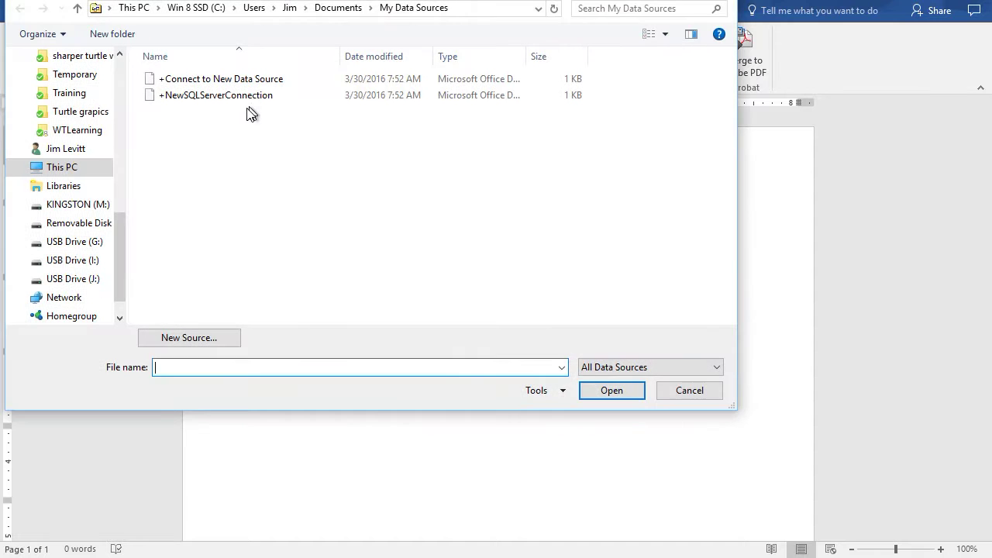
Link the Excel addresses workbook in R:\Display Files, using its combined$ table
click(91, 168)
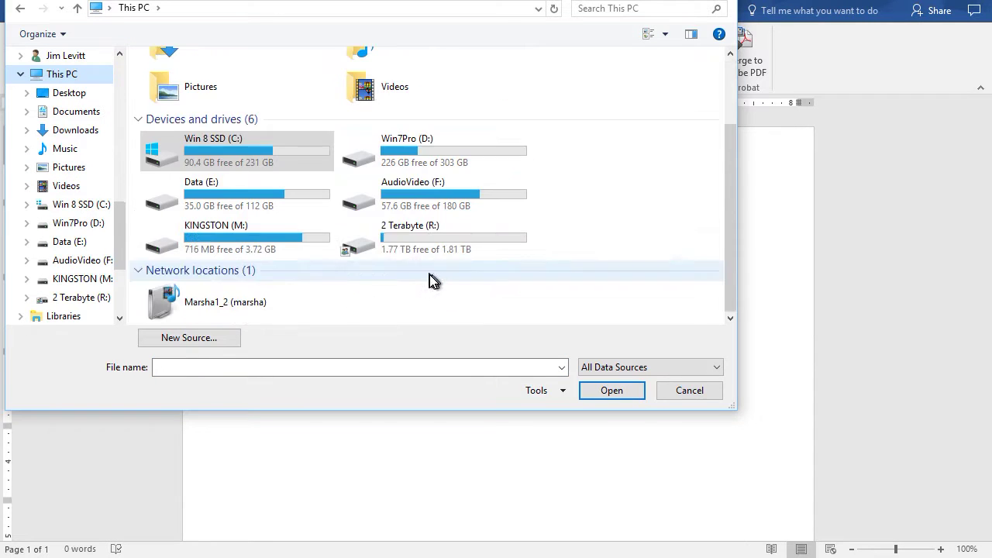
scroll(438, 267, down, 2)
double_click(419, 228)
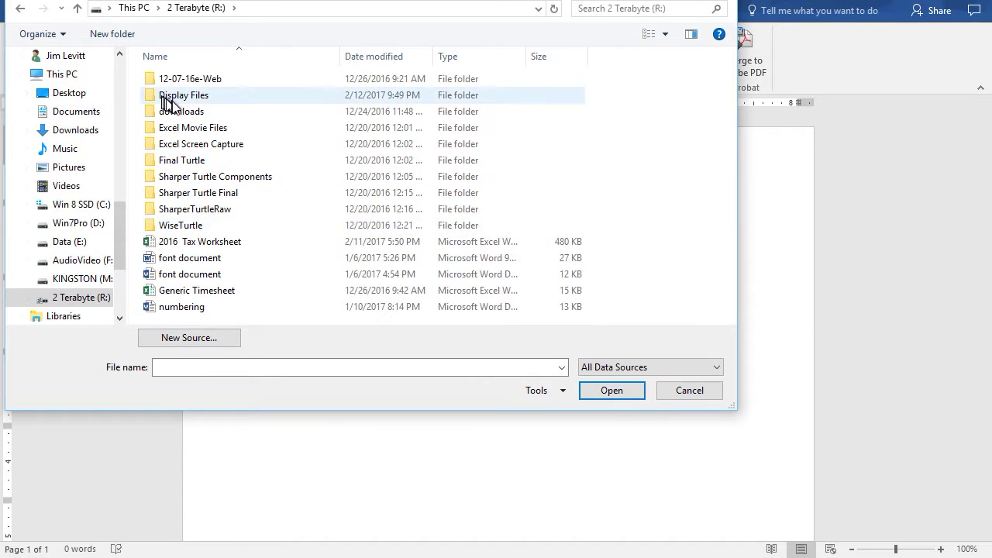
double_click(189, 103)
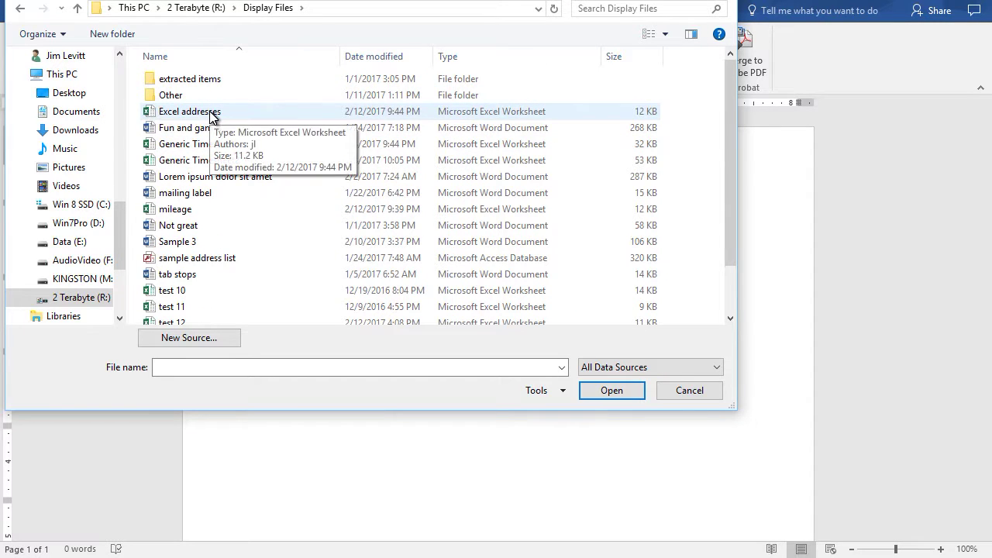
click(211, 114)
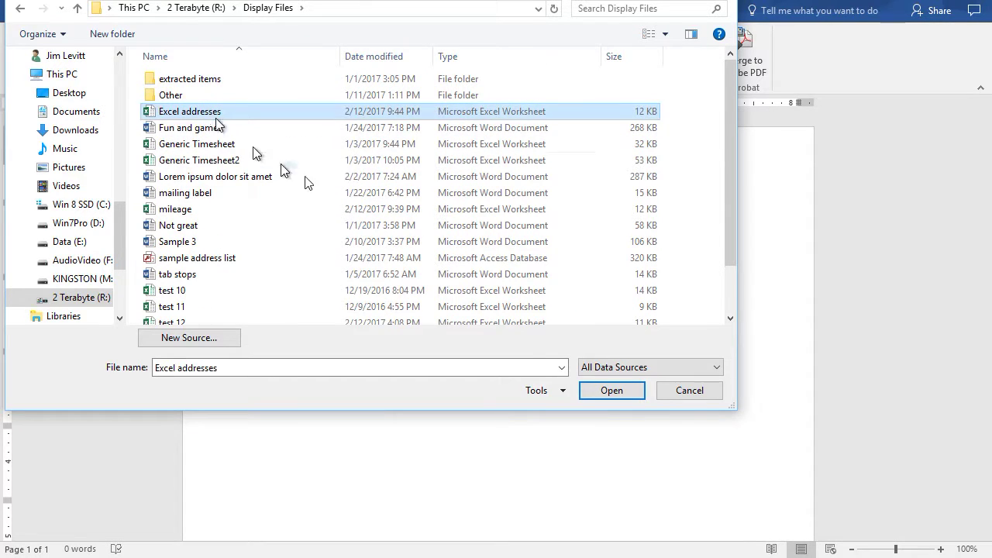
click(614, 390)
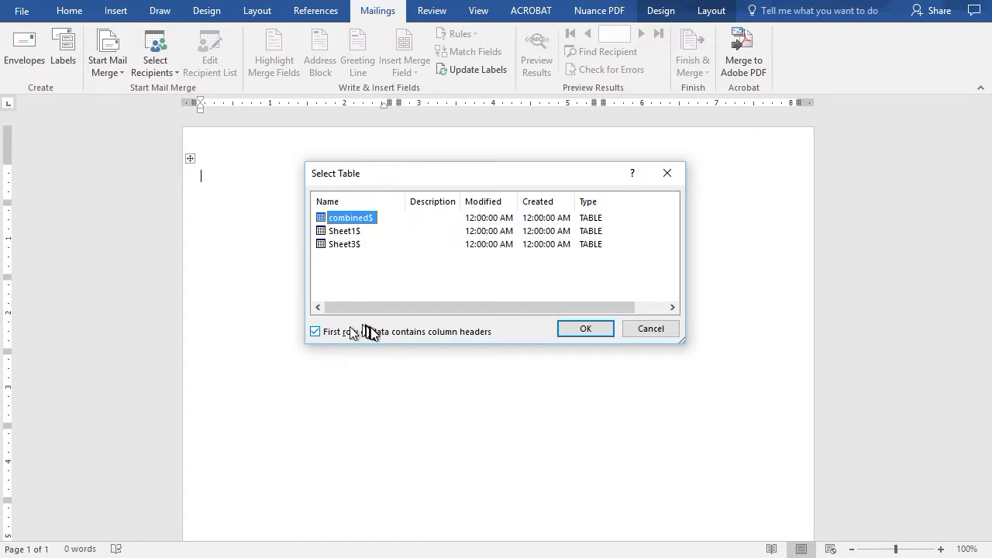
click(586, 331)
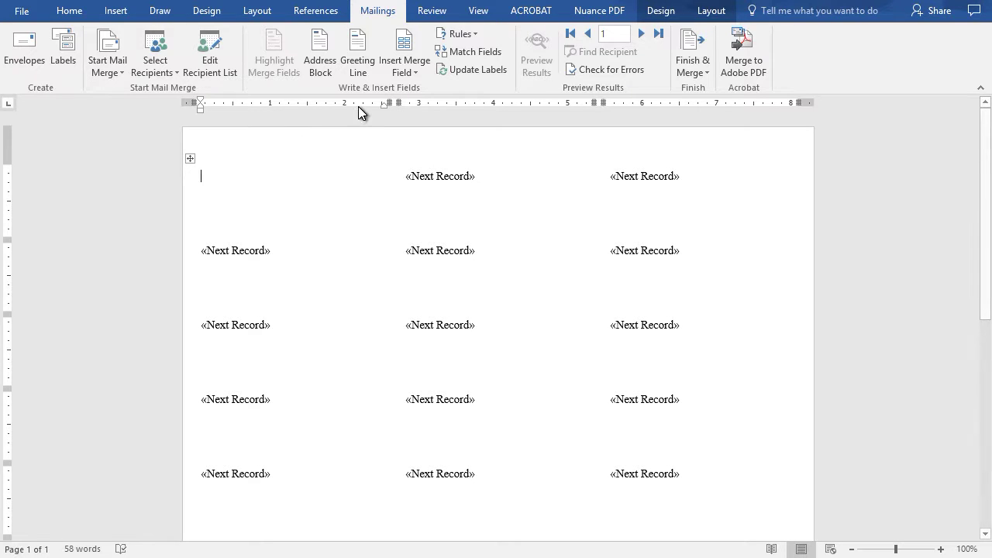
Place the Name and Street merge fields on separate lines in the first label
click(404, 43)
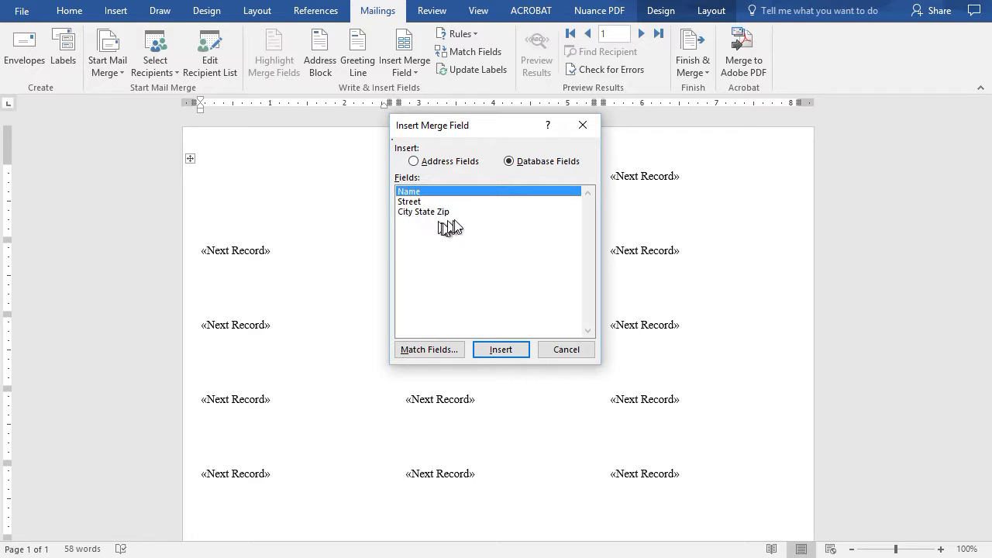
click(502, 349)
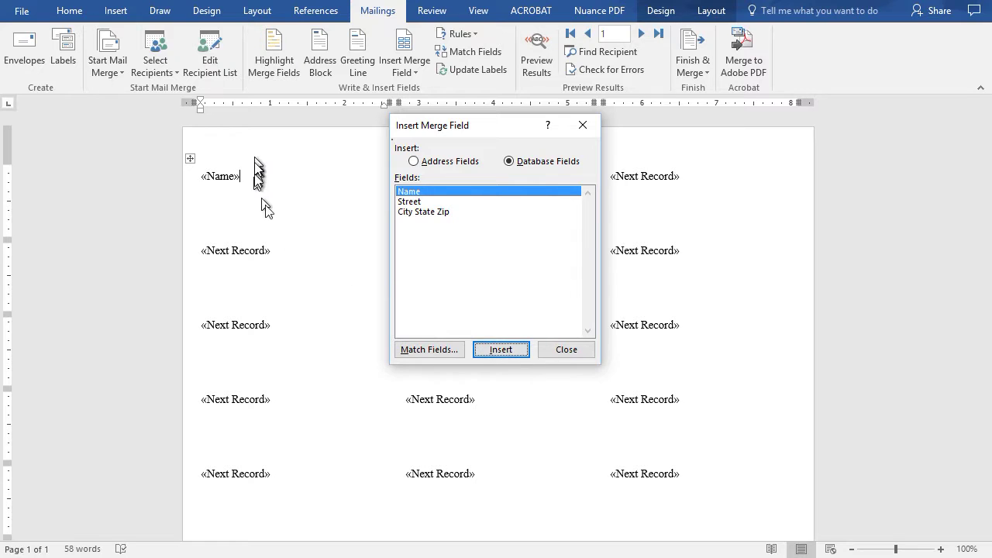
click(568, 349)
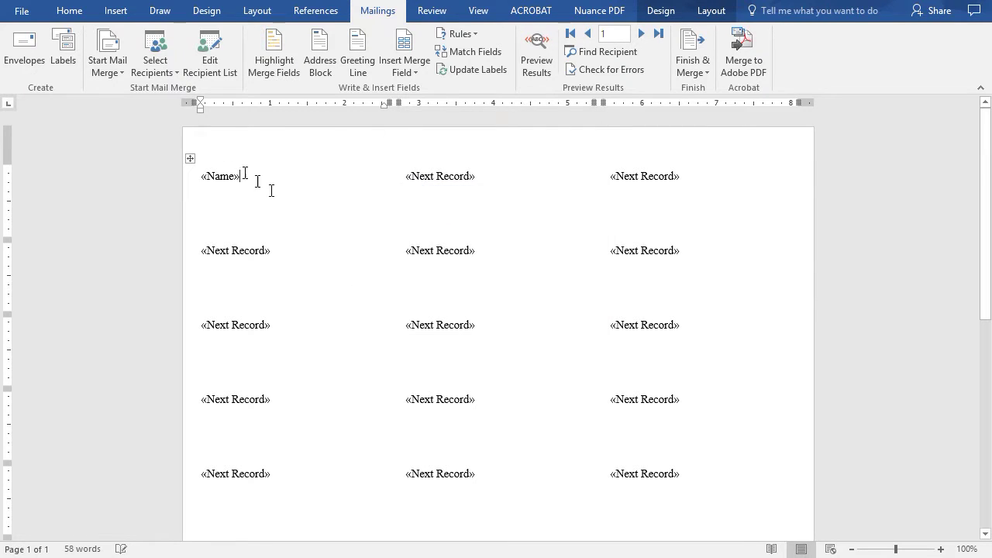
key(Return)
click(408, 48)
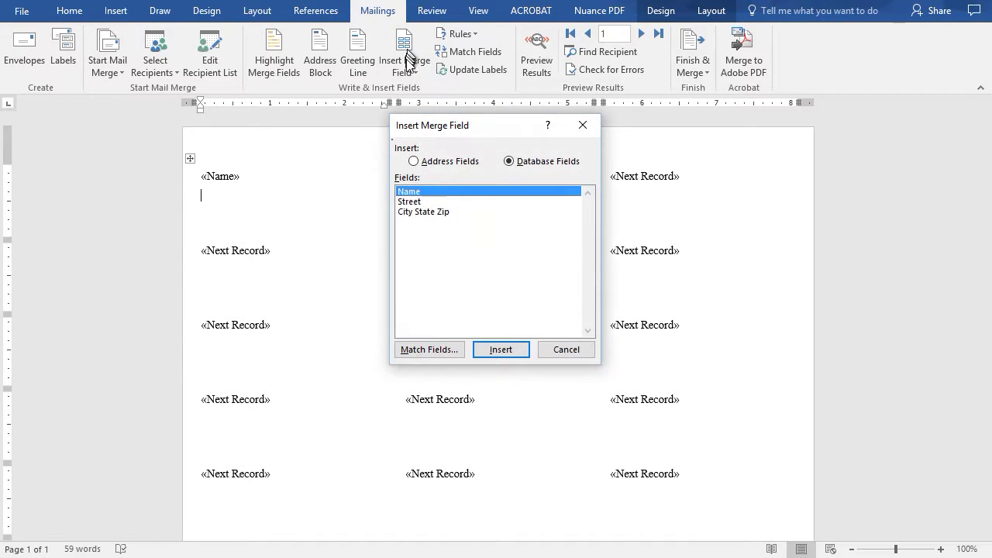
click(409, 203)
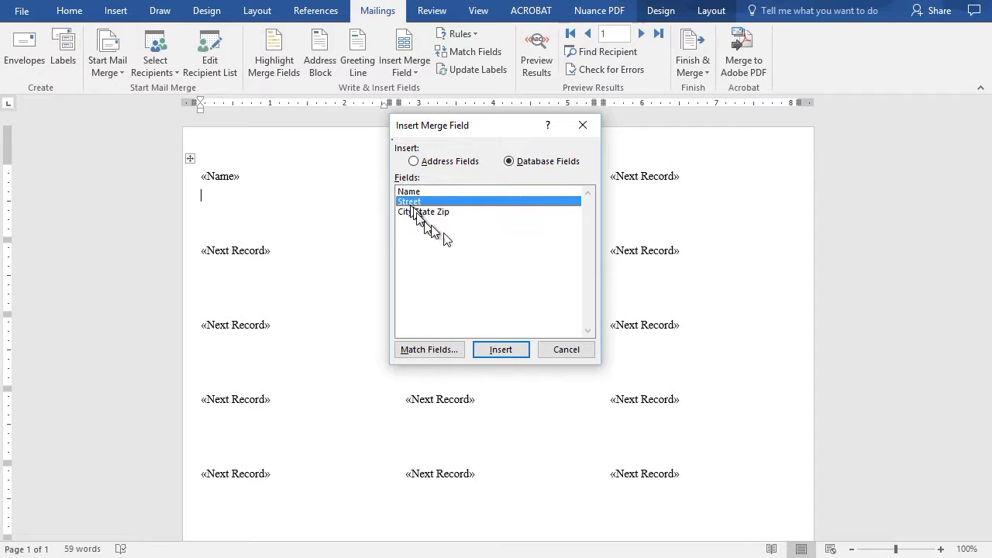
click(502, 349)
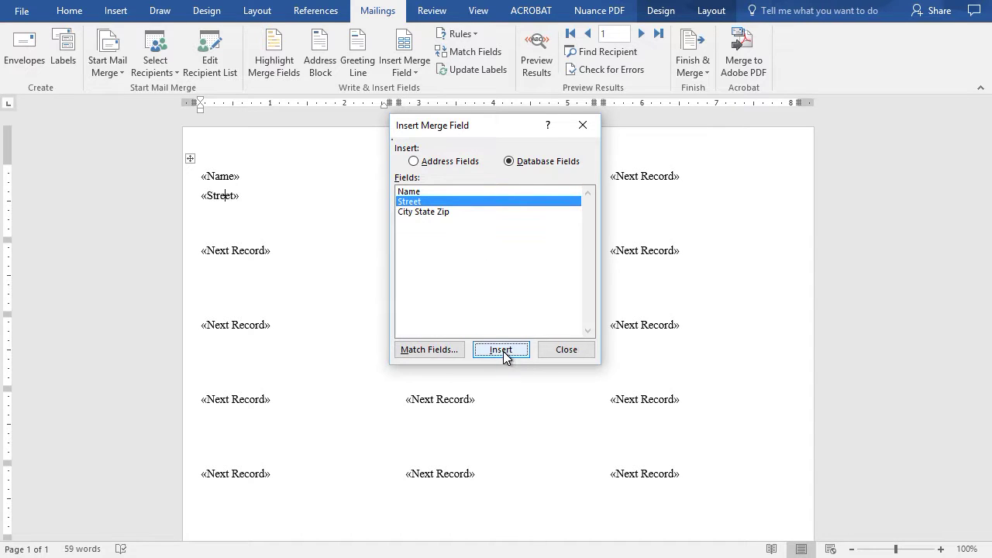
click(565, 350)
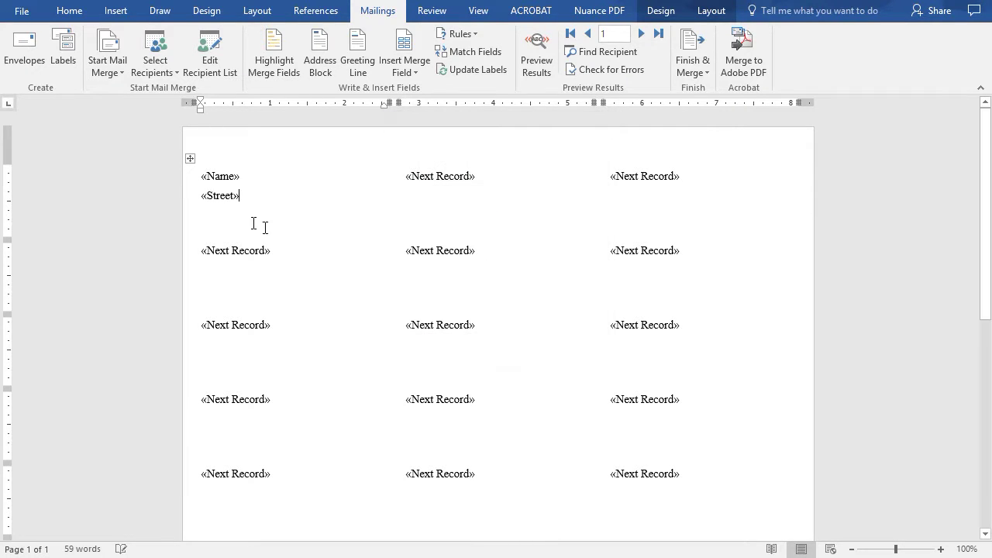
key(Return)
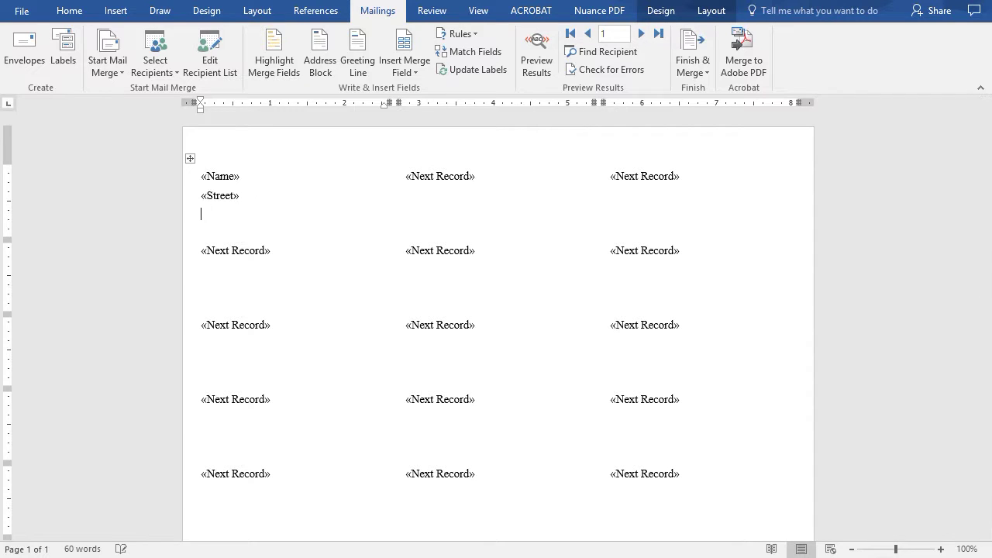
Add the City State Zip merge field as the label's third line
click(416, 47)
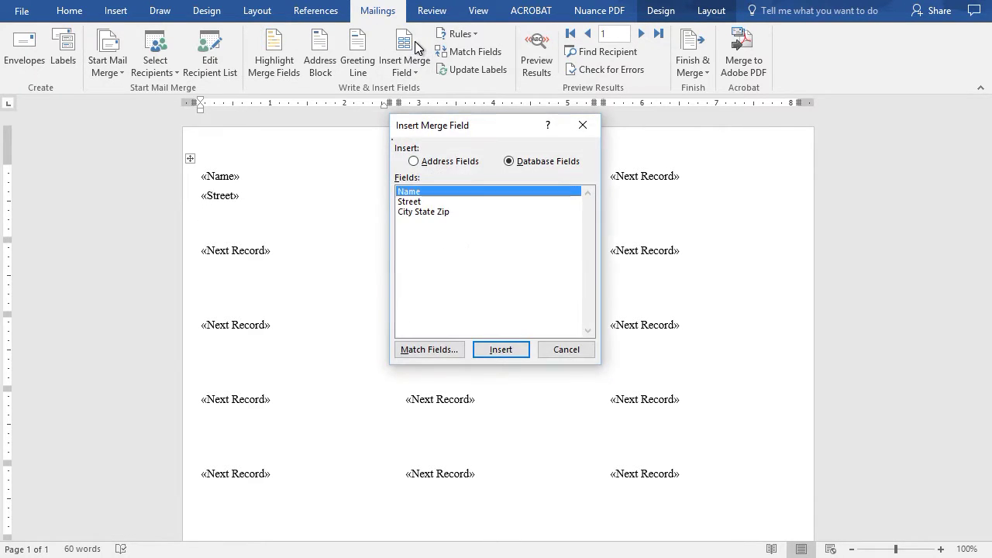
click(437, 211)
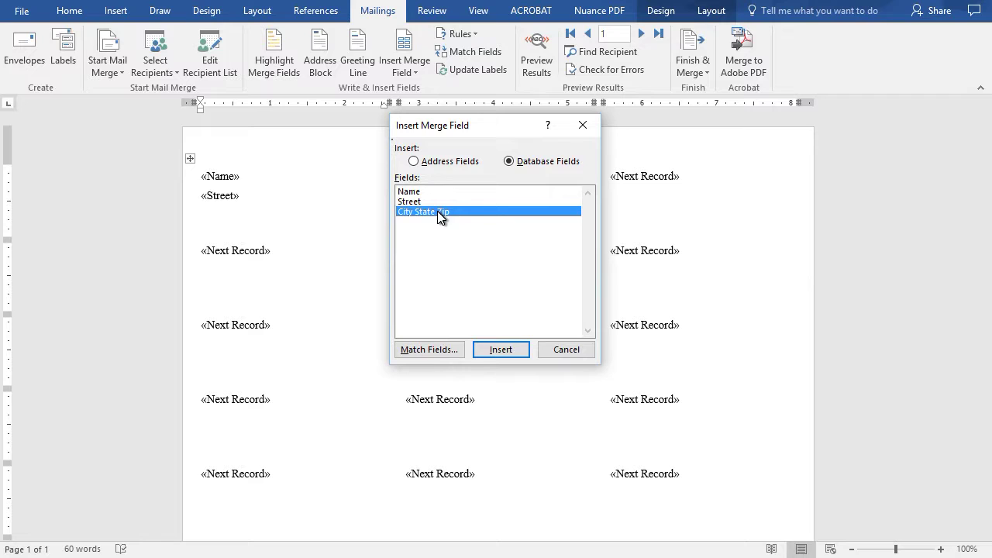
click(508, 350)
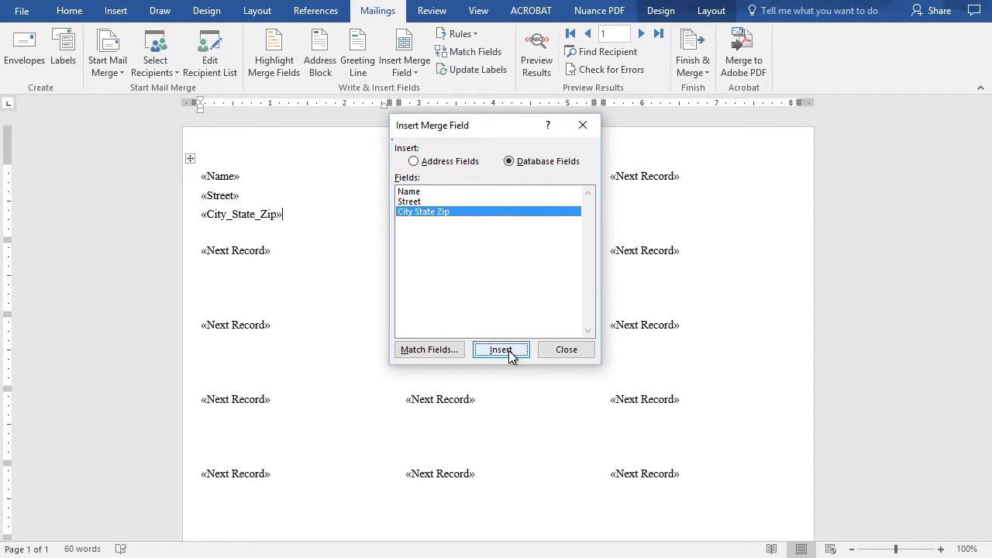
click(578, 354)
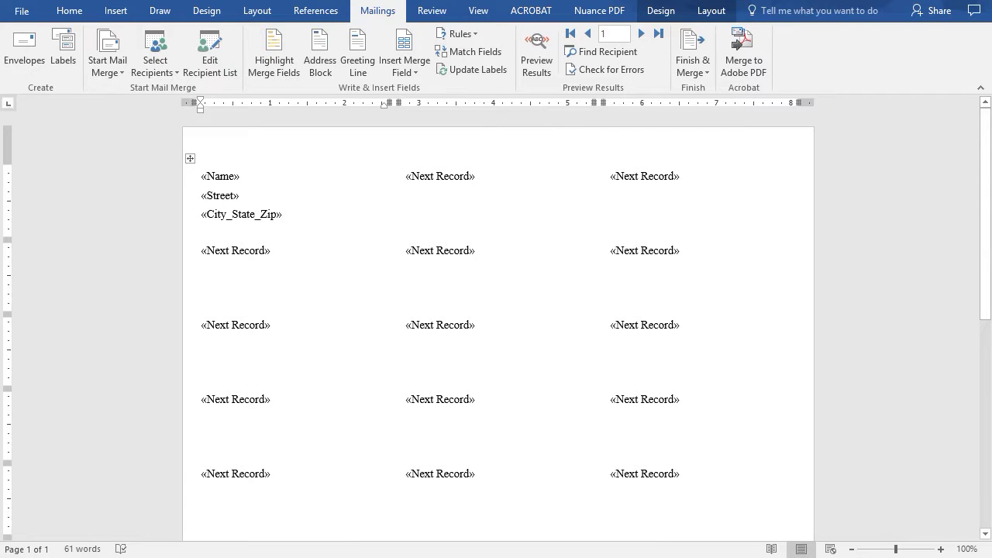
Preview real addresses through the fourth recipient, then return to showing merge fields
click(538, 48)
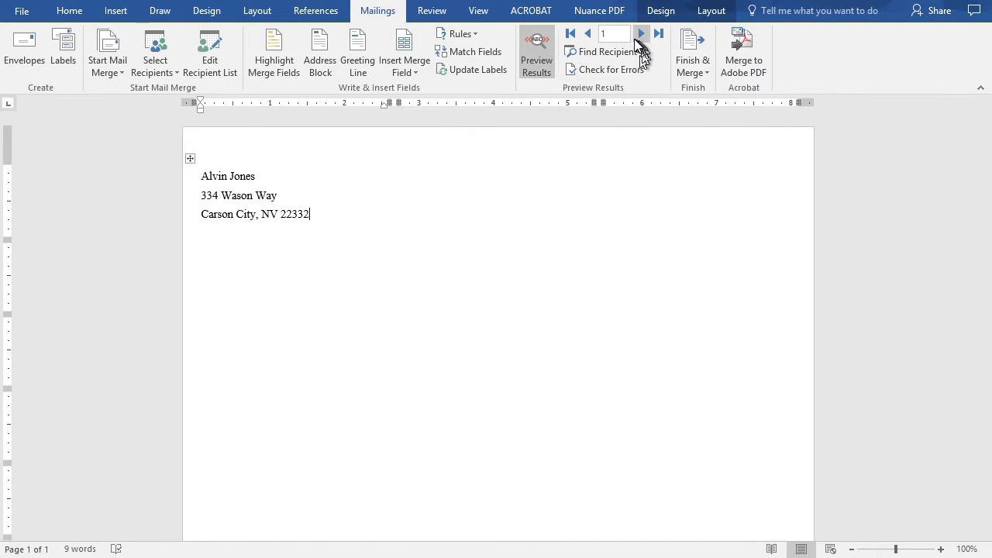
click(641, 34)
click(640, 33)
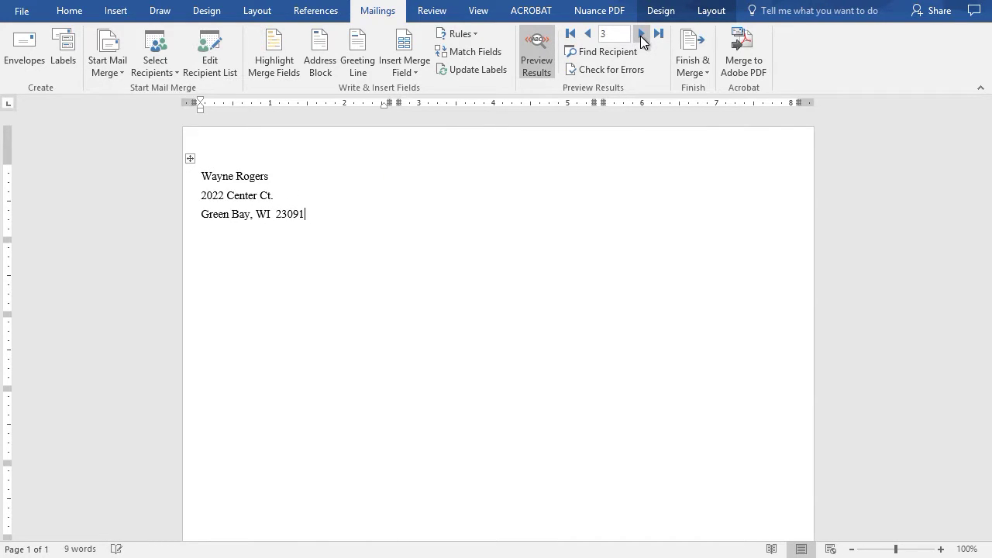
click(640, 34)
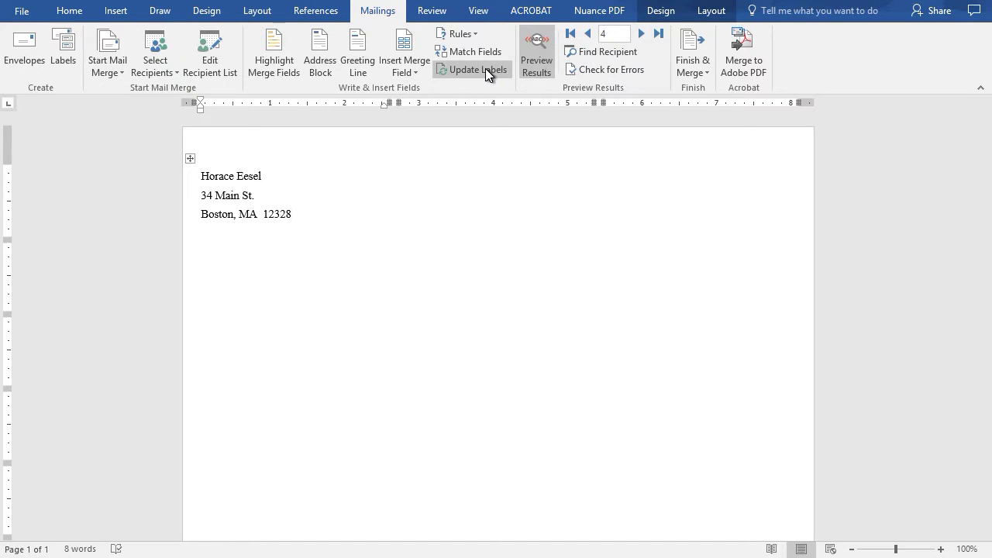
click(543, 47)
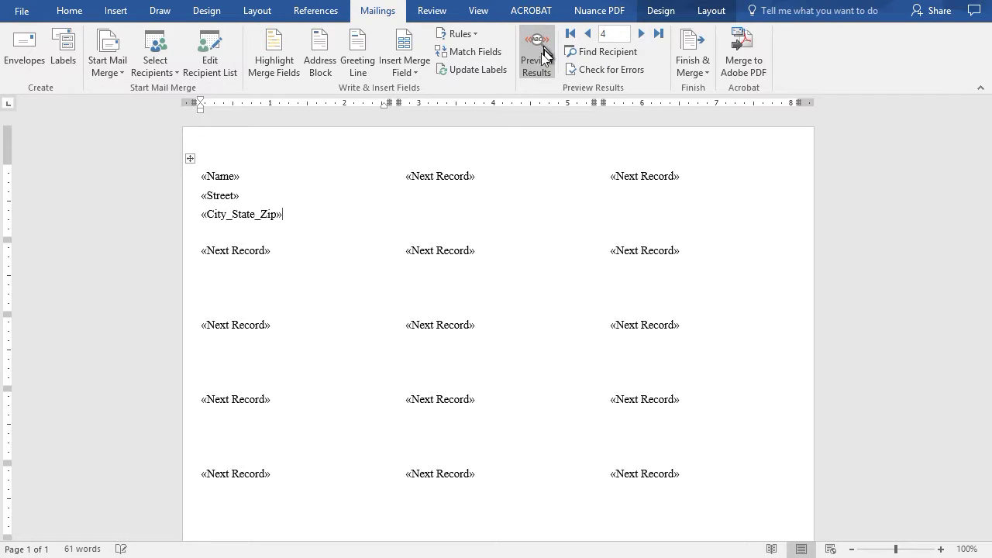
Update all labels with the address layout and preview them from the first record
click(471, 69)
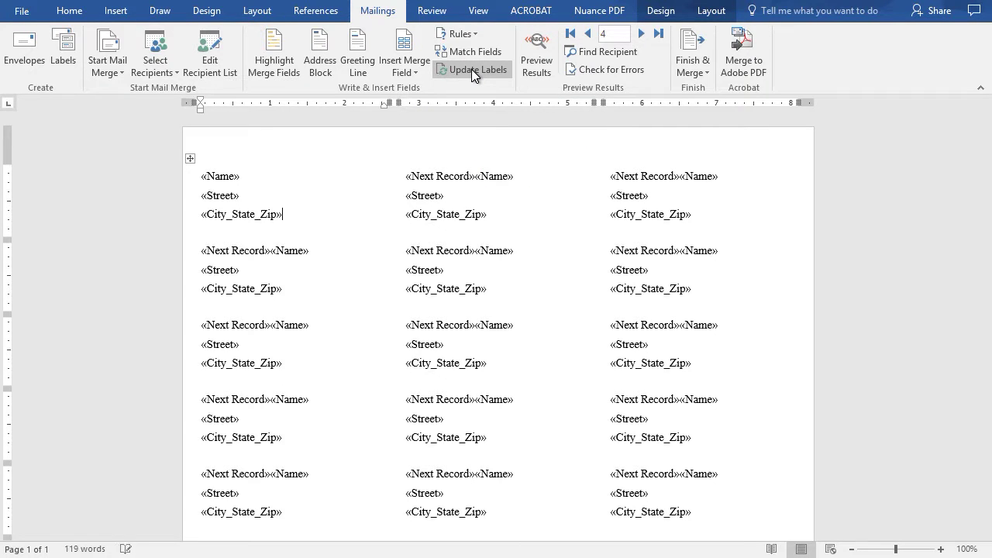
click(540, 51)
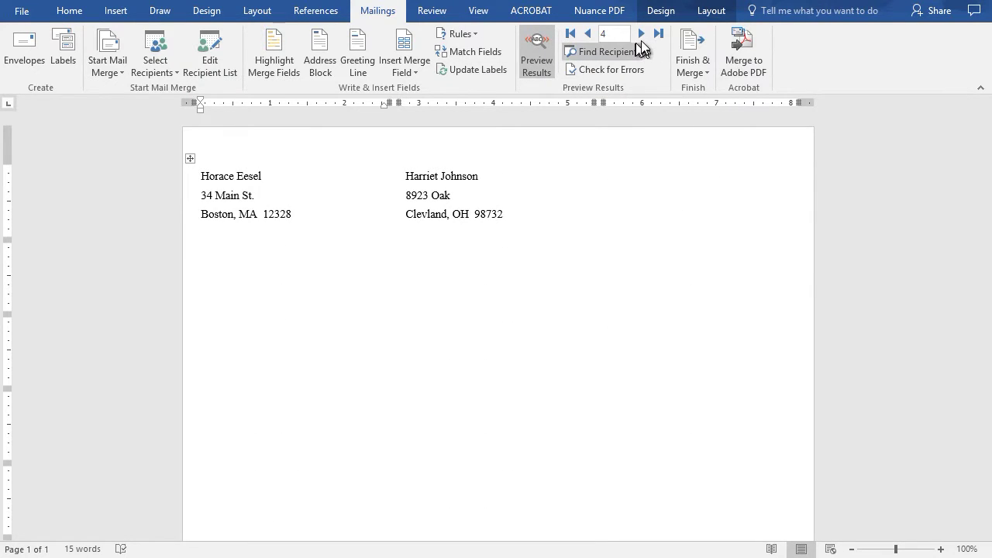
click(570, 33)
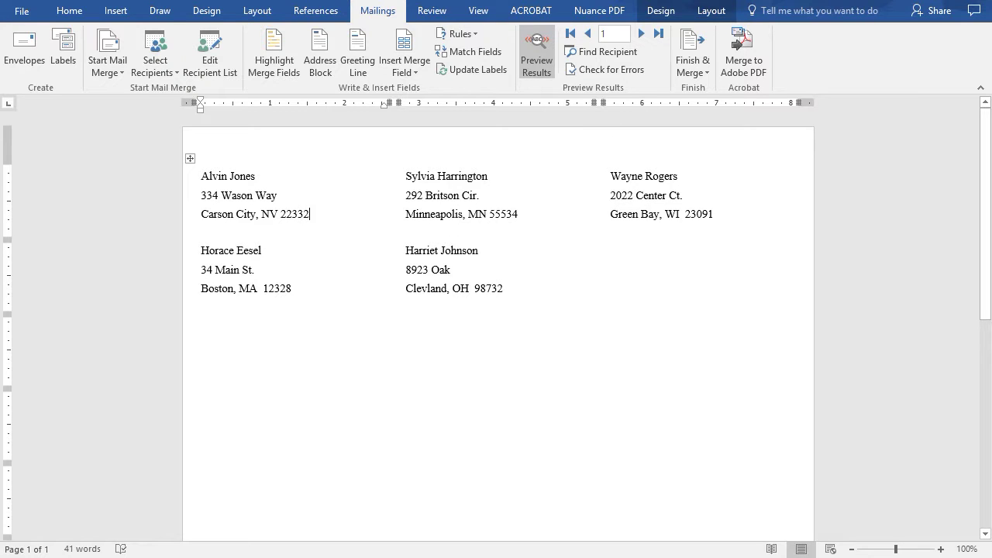
Merge all records for printing, with Microsoft Print to PDF as the printer
click(700, 67)
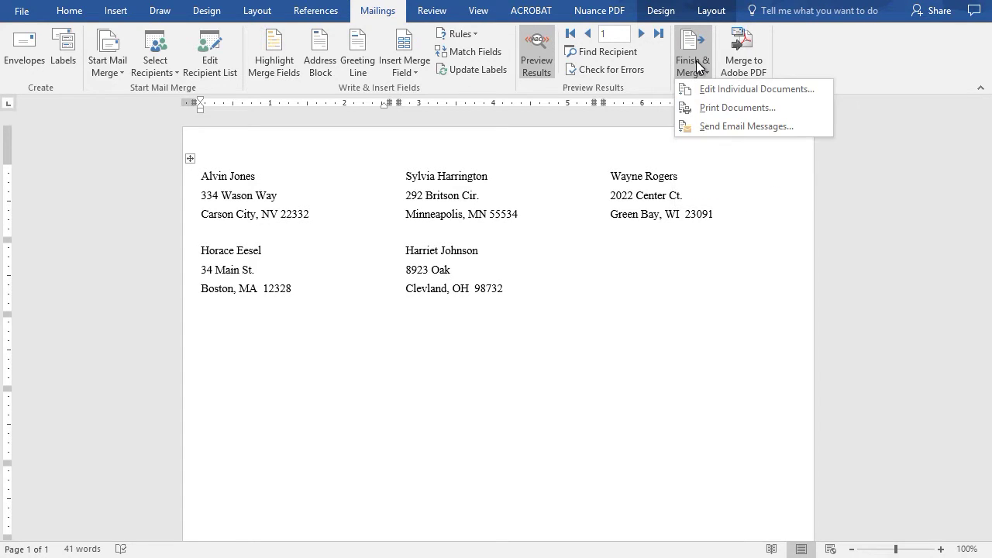
click(721, 109)
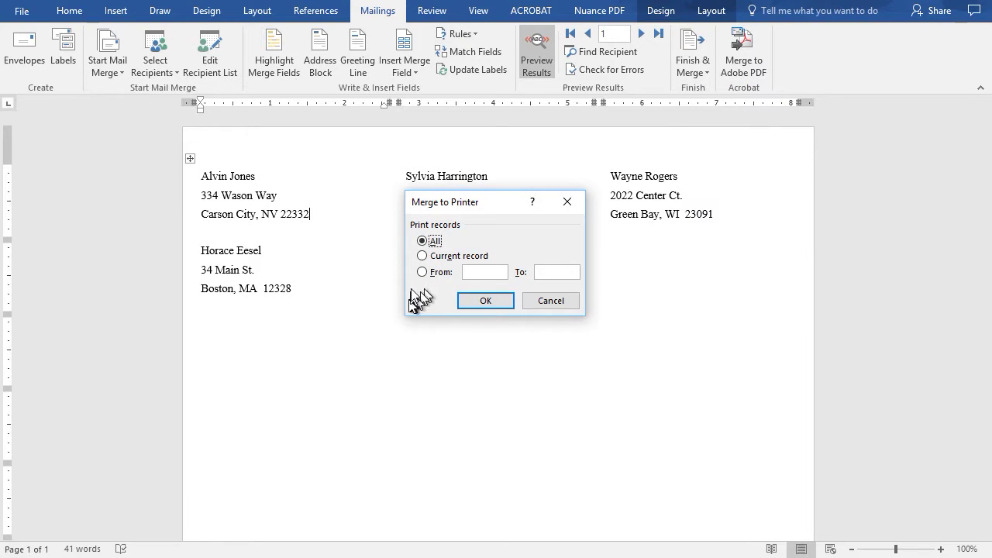
click(486, 302)
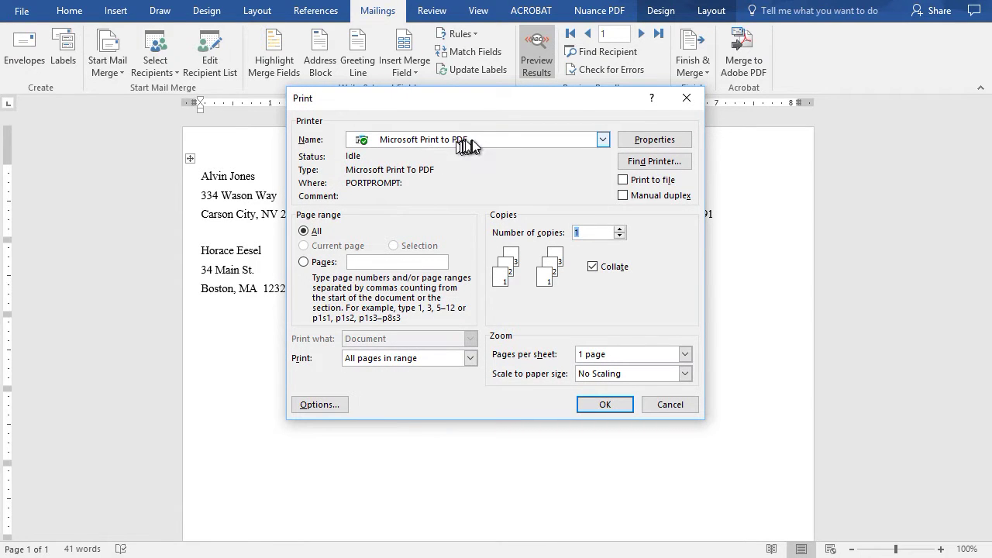
click(605, 405)
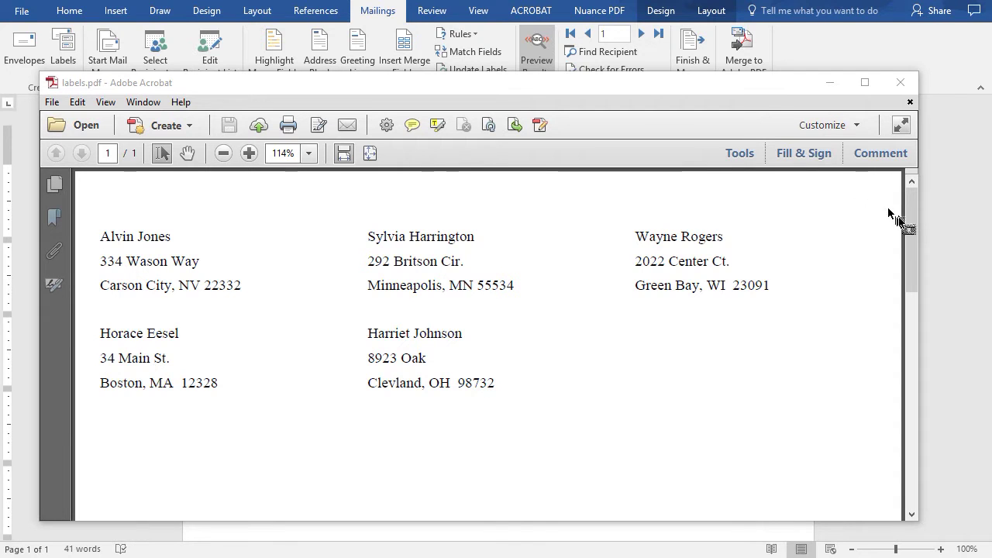
Review labels.pdf in Adobe Acrobat, showing the five merged address labels
drag(906, 221, 923, 171)
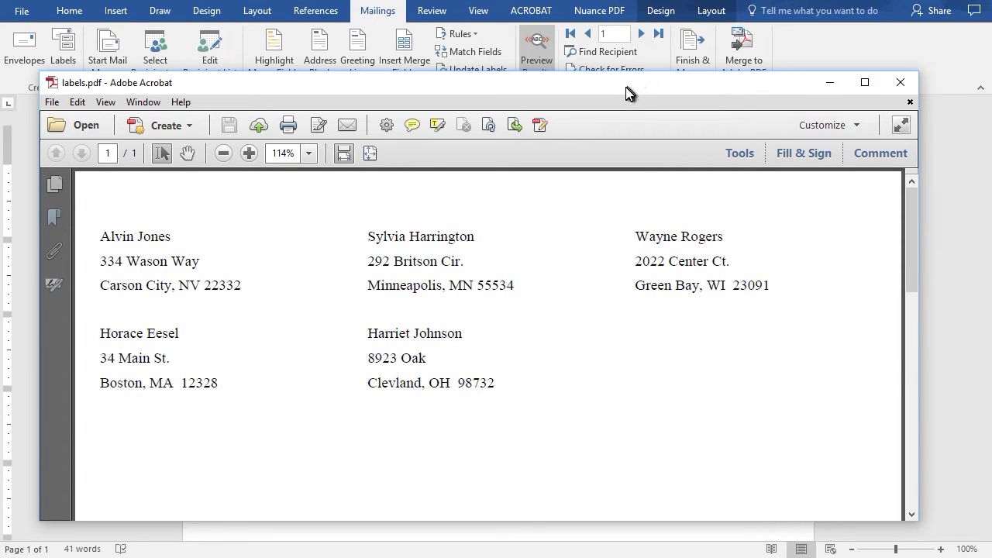